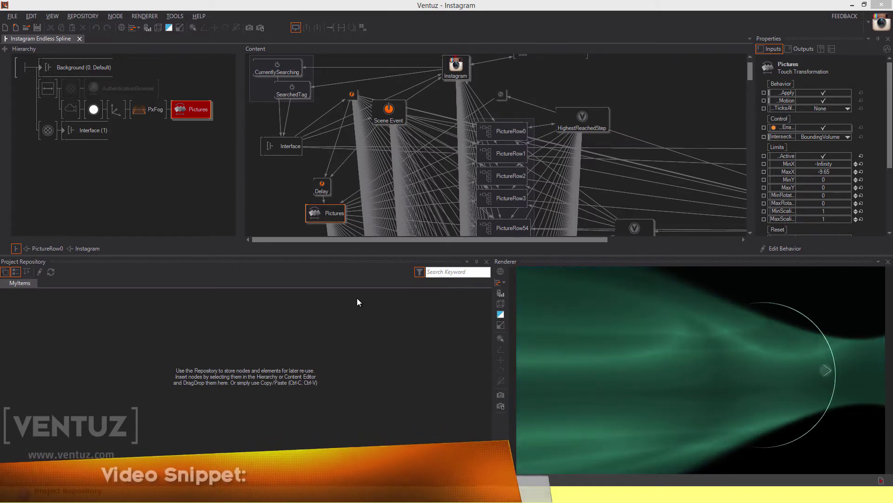
Look inside the Instagram container at its C# Instagram node, then return to the parent graph
{"action": "left_click", "coordinate": [454, 64]}
{"action": "double_click", "coordinate": [456, 65]}
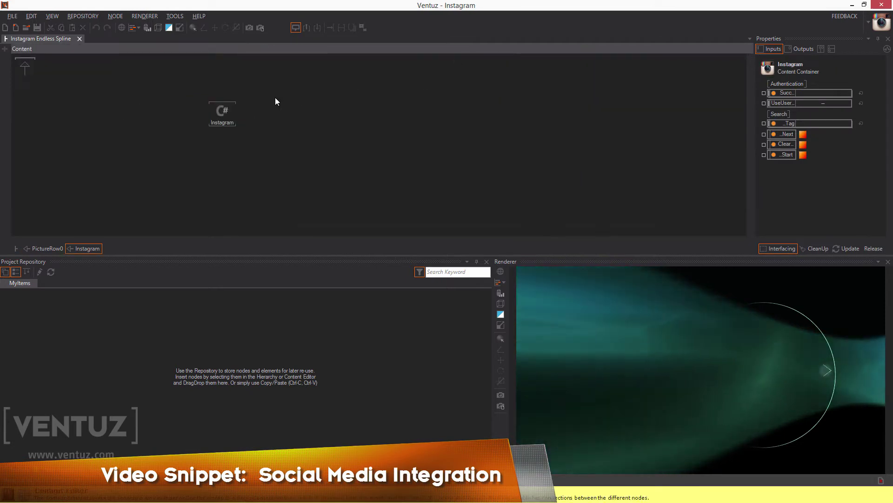
{"action": "left_click", "coordinate": [223, 113]}
{"action": "left_click", "coordinate": [43, 65]}
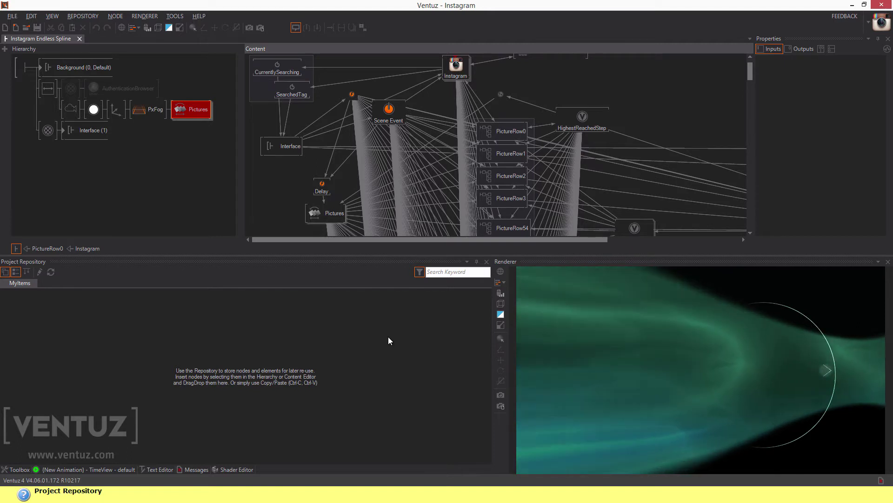
Use the renderer's circular menu to search Instagram for the tag 'search'
{"action": "left_click", "coordinate": [836, 362]}
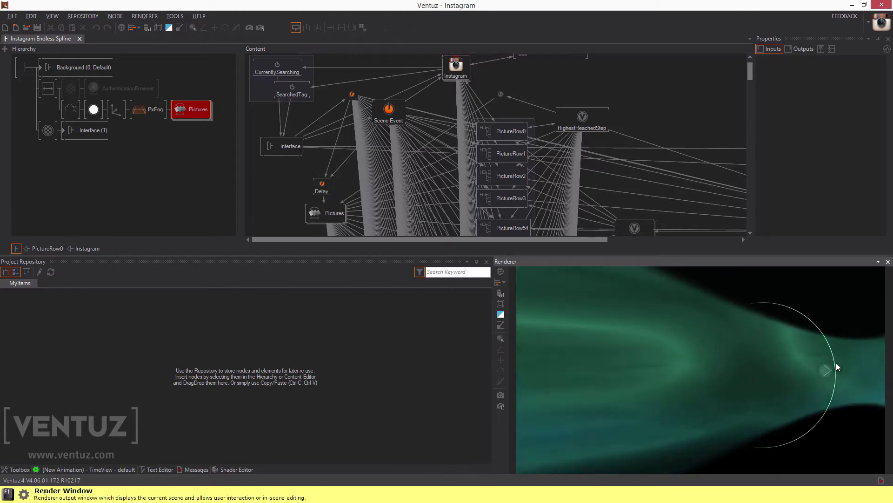
{"action": "left_click", "coordinate": [815, 375]}
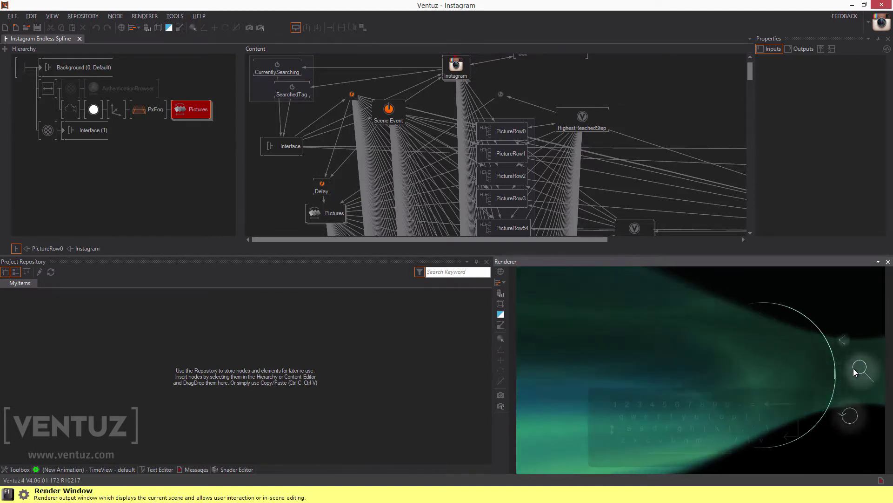
{"action": "left_click", "coordinate": [854, 371]}
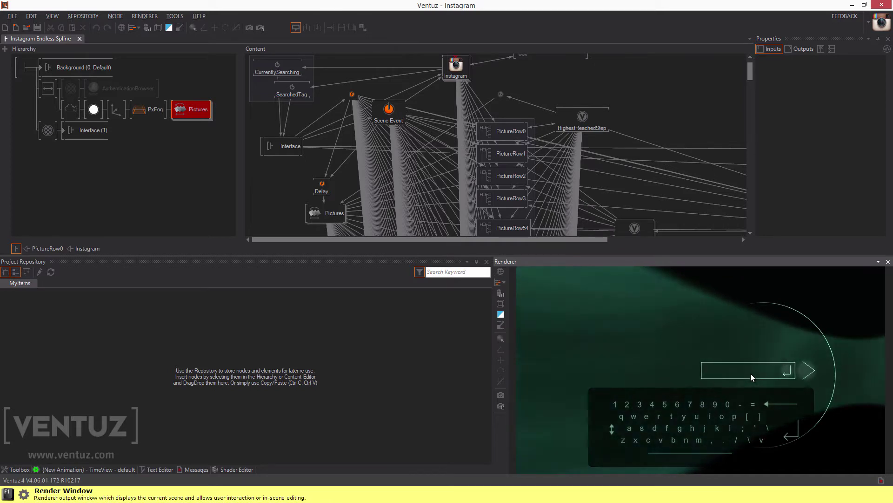
{"action": "type", "text": "search"}
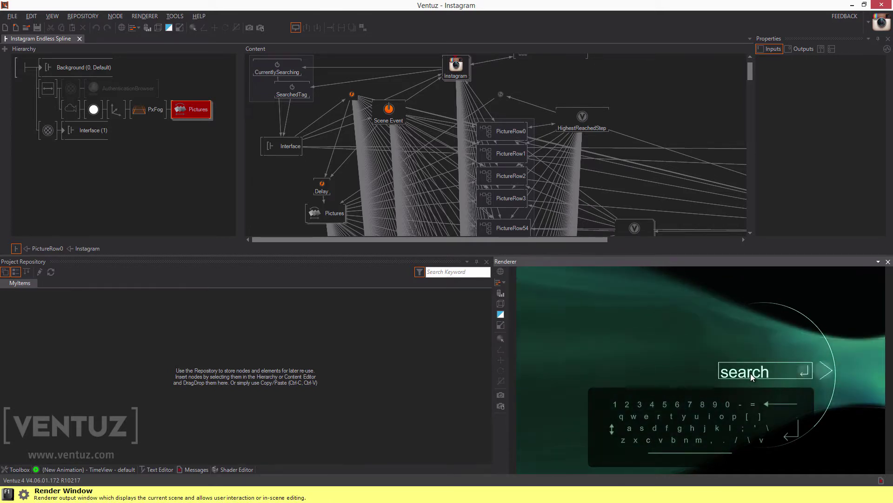
{"action": "key", "text": "Return"}
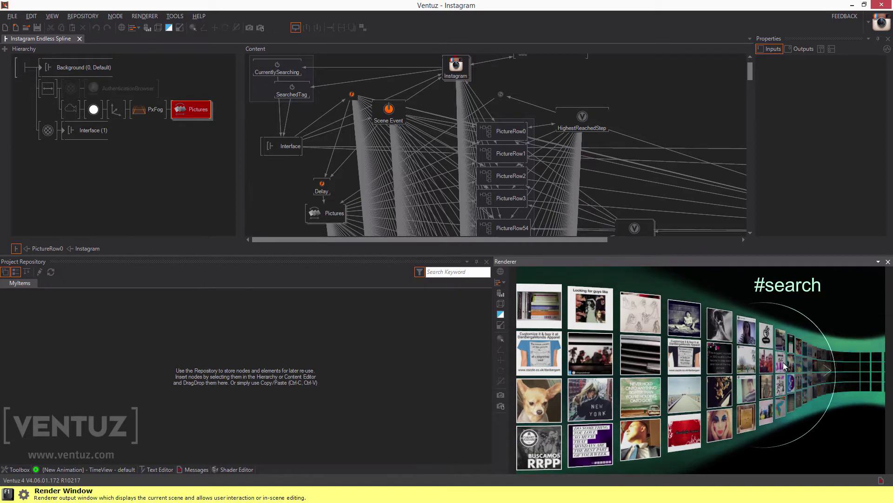
Drag the #search photo wall leftward along the spline to bring in new photos
{"action": "left_click_drag", "start_coordinate": [784, 366], "coordinate": [618, 370]}
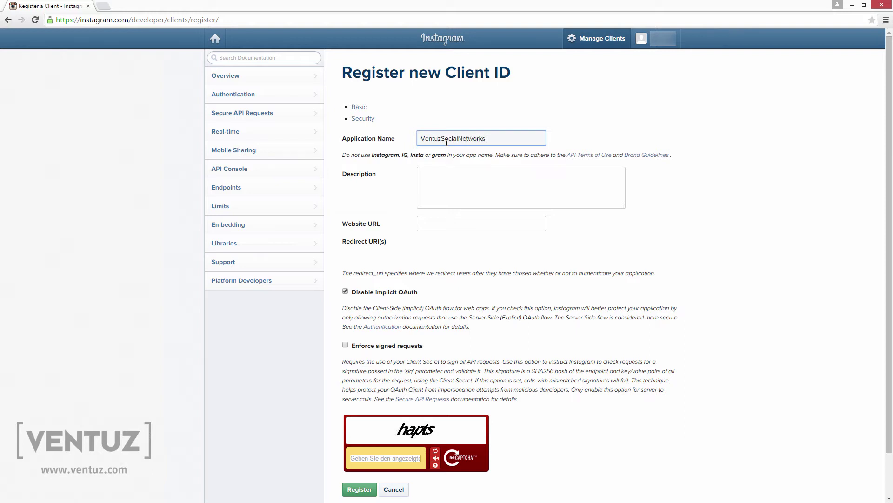
Fill in the Description as 'Example' and move on to the Website URL field
{"action": "left_click", "coordinate": [462, 174]}
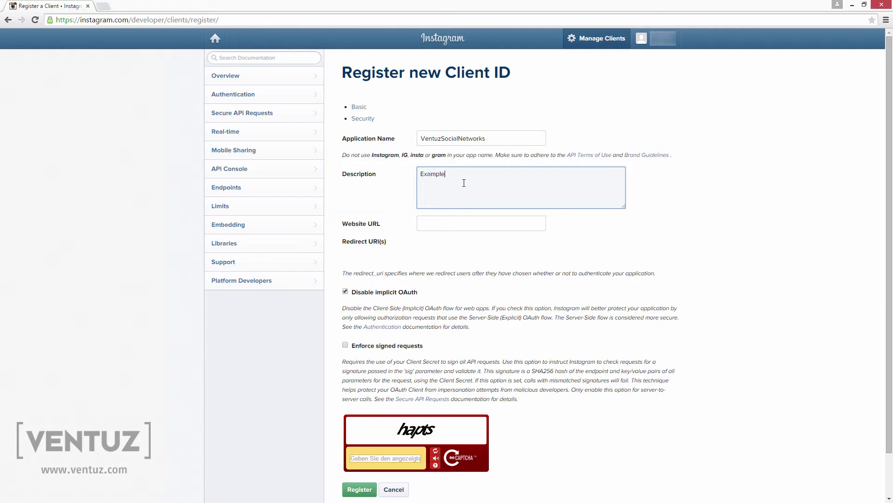
{"action": "left_click", "coordinate": [467, 226]}
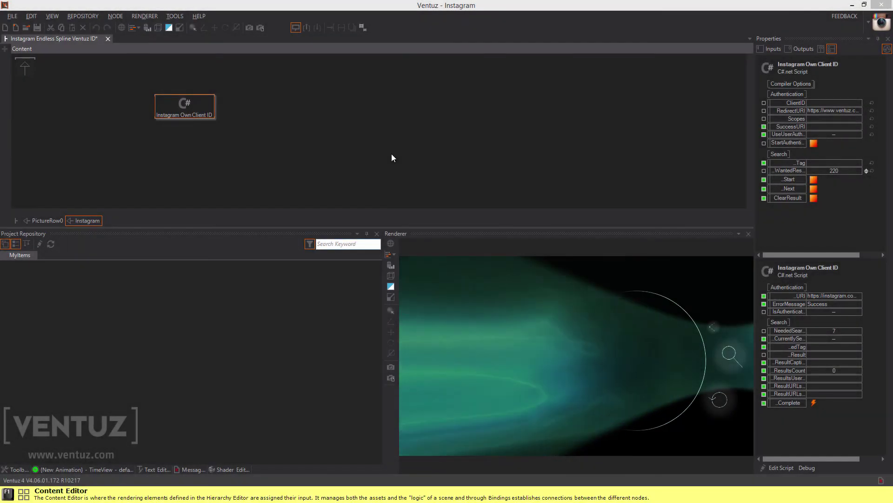
Select the Instagram Own Client ID node, check its ClientID input, and edit its C# script
{"action": "left_click", "coordinate": [392, 154]}
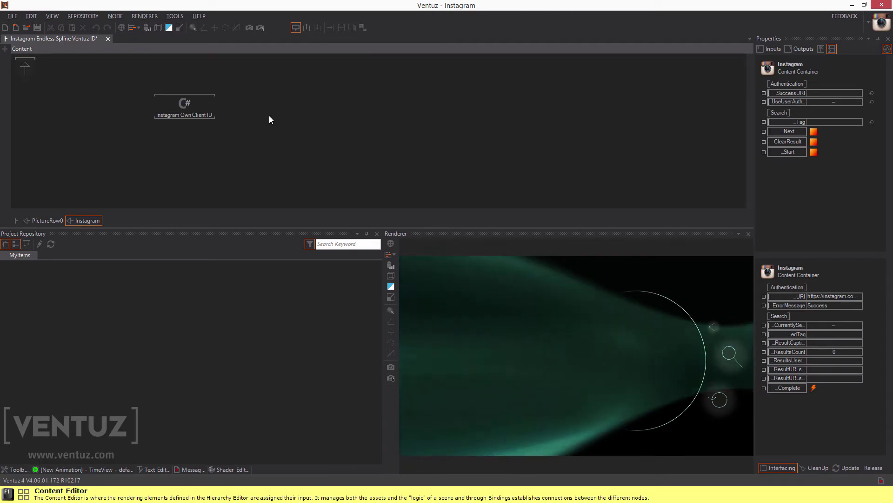
{"action": "left_click", "coordinate": [208, 118]}
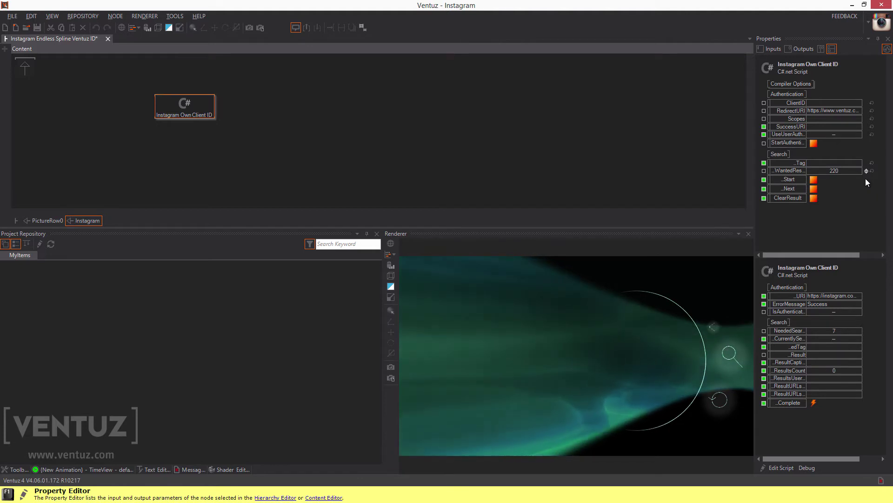
{"action": "left_click", "coordinate": [804, 103]}
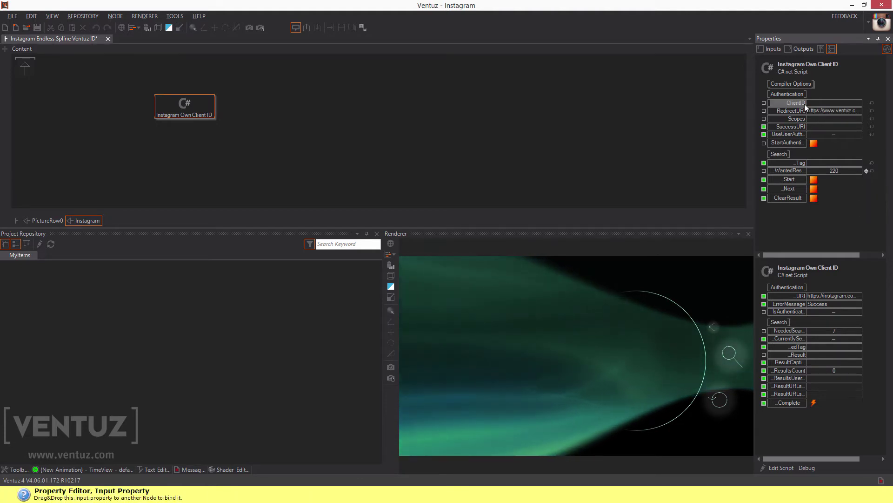
{"action": "left_click", "coordinate": [817, 103]}
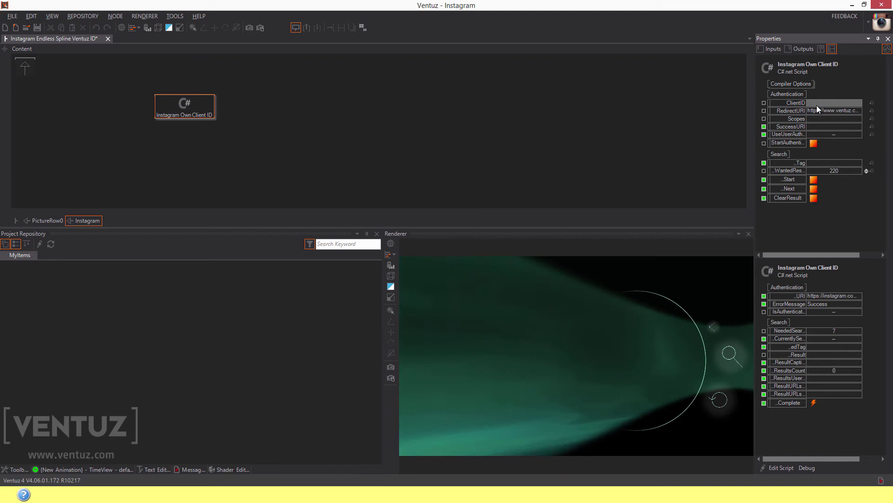
{"action": "left_click", "coordinate": [798, 119]}
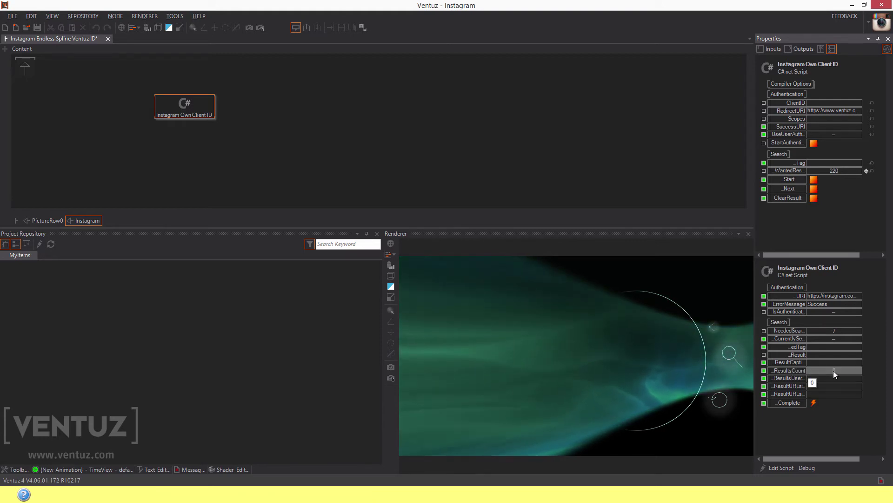
{"action": "left_click", "coordinate": [781, 467]}
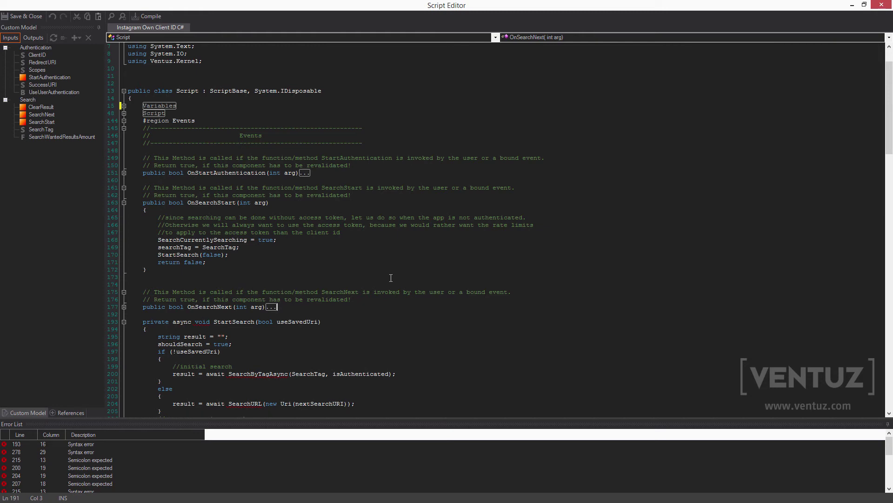
{"action": "key", "text": "shift+End"}
{"action": "key", "text": "Right"}
{"action": "left_click_drag", "start_coordinate": [144, 203], "coordinate": [277, 262]}
{"action": "left_click", "coordinate": [167, 269]}
{"action": "scroll", "coordinate": [212, 277], "scroll_direction": "down", "scroll_amount": 2}
{"action": "left_click", "coordinate": [312, 247]}
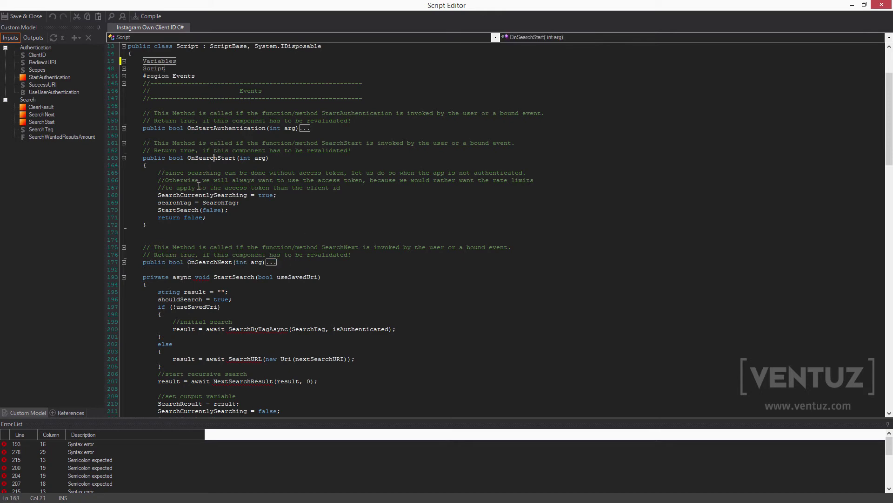
{"action": "double_click", "coordinate": [170, 195]}
{"action": "left_click", "coordinate": [202, 210]}
{"action": "left_click_drag", "start_coordinate": [159, 209], "coordinate": [233, 209]}
{"action": "scroll", "coordinate": [254, 222], "scroll_direction": "down", "scroll_amount": 6}
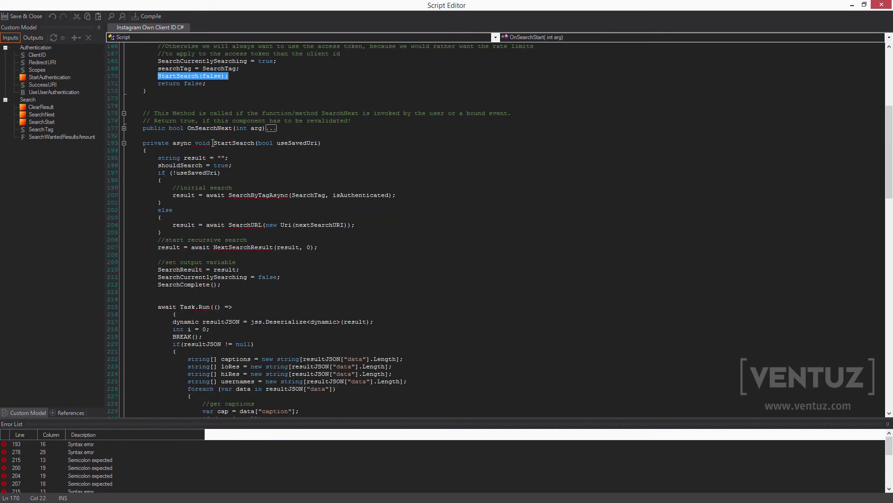
{"action": "left_click_drag", "start_coordinate": [213, 143], "coordinate": [321, 143]}
{"action": "left_click", "coordinate": [232, 165]}
{"action": "scroll", "coordinate": [259, 167], "scroll_direction": "down", "scroll_amount": 1}
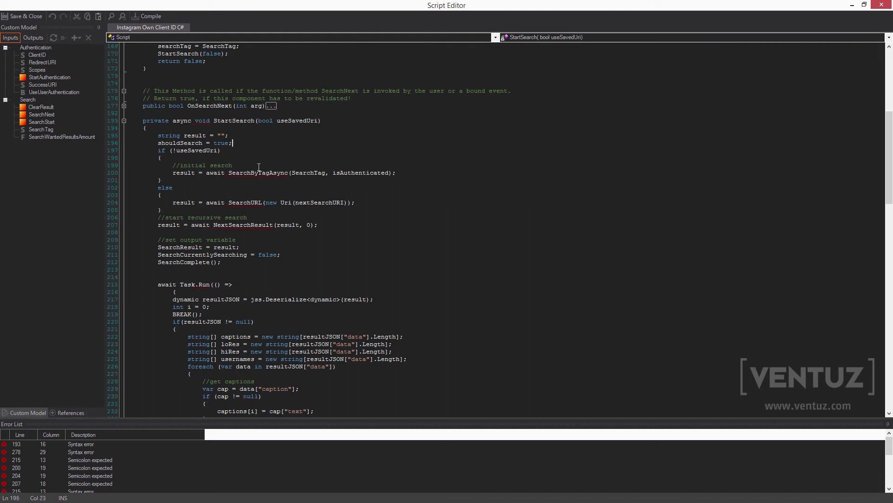
{"action": "left_click", "coordinate": [173, 173]}
{"action": "key", "text": "shift+Right"}
{"action": "key", "text": "shift+Right"}
{"action": "key", "text": "shift+Right"}
{"action": "key", "text": "shift+Right"}
{"action": "key", "text": "shift+Right"}
{"action": "key", "text": "shift+Right"}
{"action": "key", "text": "shift+Right"}
{"action": "key", "text": "shift+Right"}
{"action": "key", "text": "shift+Right"}
{"action": "key", "text": "shift+Right"}
{"action": "key", "text": "shift+Right"}
{"action": "key", "text": "shift+Right"}
{"action": "key", "text": "shift+Right"}
{"action": "key", "text": "shift+Right"}
{"action": "key", "text": "shift+Right"}
{"action": "key", "text": "shift+Right"}
{"action": "key", "text": "shift+Right"}
{"action": "key", "text": "shift+Right"}
{"action": "key", "text": "shift+Right"}
{"action": "key", "text": "shift+Right"}
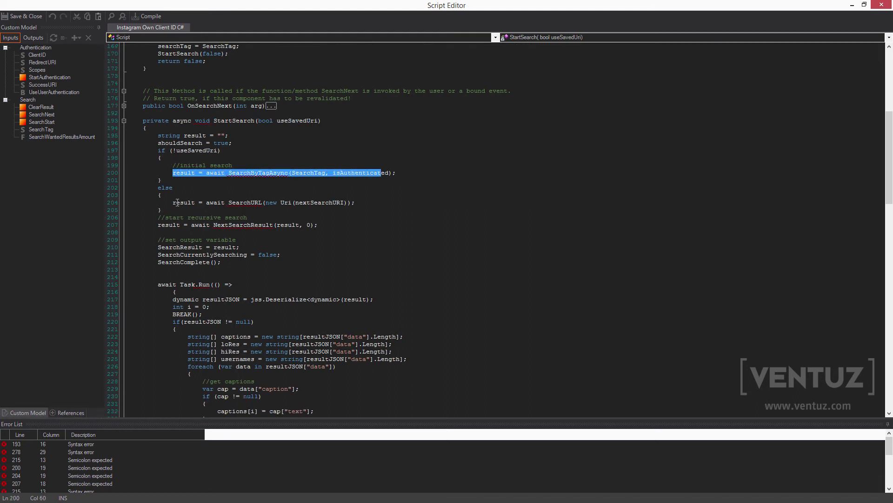
{"action": "left_click_drag", "start_coordinate": [173, 202], "coordinate": [359, 202]}
{"action": "scroll", "coordinate": [308, 238], "scroll_direction": "down", "scroll_amount": 13}
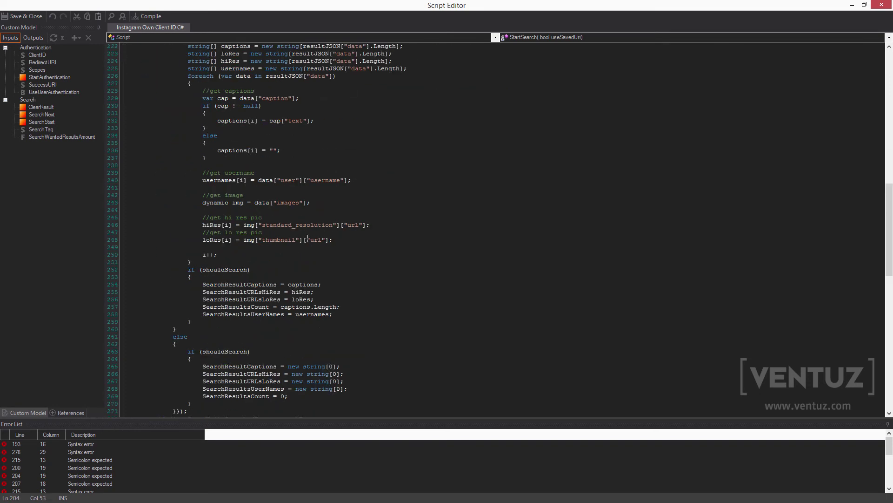
{"action": "scroll", "coordinate": [308, 238], "scroll_direction": "down", "scroll_amount": 16}
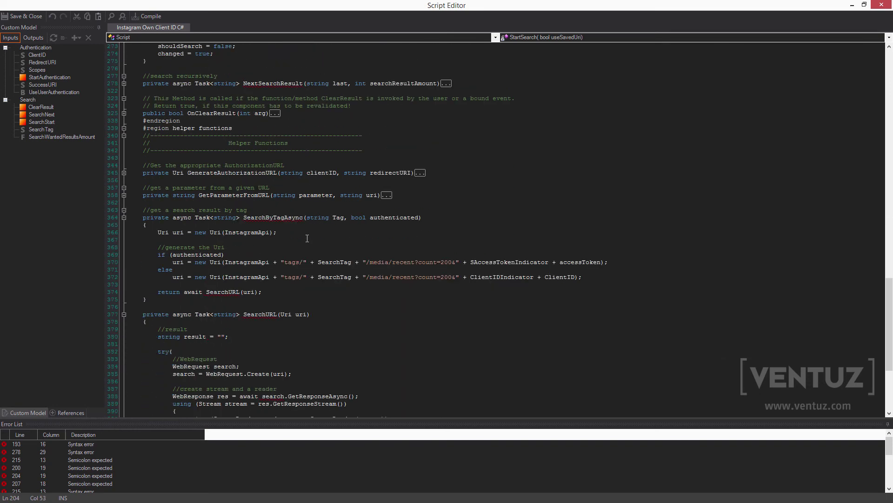
{"action": "scroll", "coordinate": [307, 238], "scroll_direction": "down", "scroll_amount": 2}
{"action": "left_click_drag", "start_coordinate": [243, 172], "coordinate": [312, 172]}
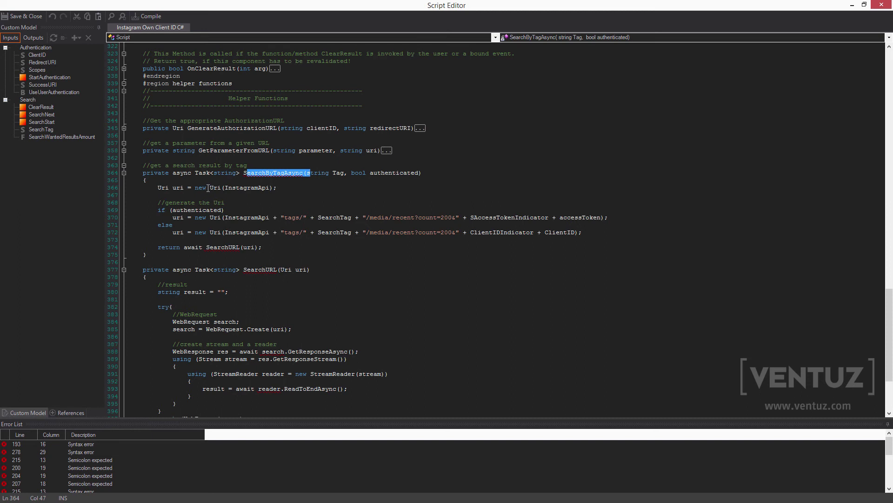
{"action": "left_click_drag", "start_coordinate": [208, 188], "coordinate": [270, 187]}
{"action": "left_click_drag", "start_coordinate": [208, 217], "coordinate": [225, 230]}
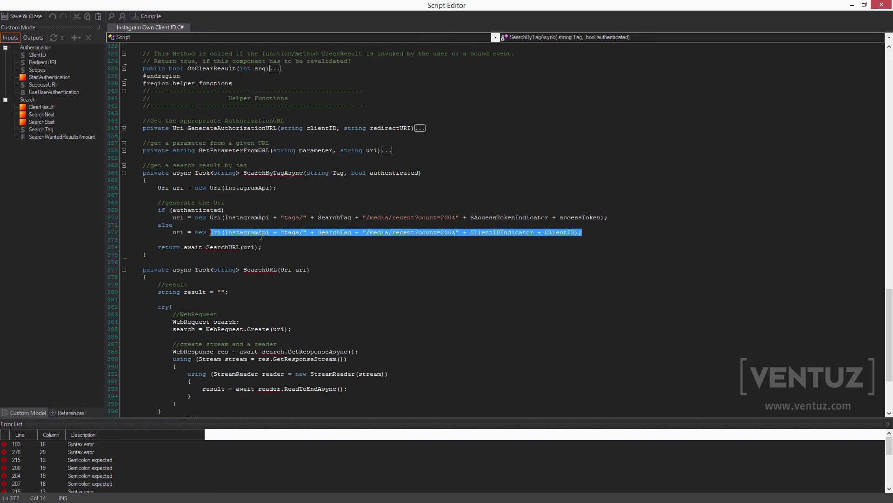
{"action": "left_click", "coordinate": [286, 239]}
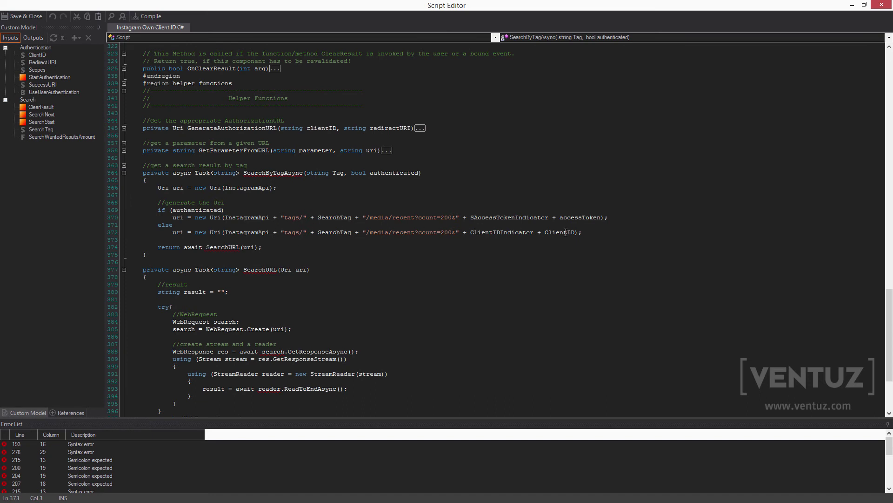
{"action": "left_click_drag", "start_coordinate": [414, 230], "coordinate": [458, 232]}
{"action": "left_click", "coordinate": [320, 249]}
{"action": "scroll", "coordinate": [315, 288], "scroll_direction": "down", "scroll_amount": 4}
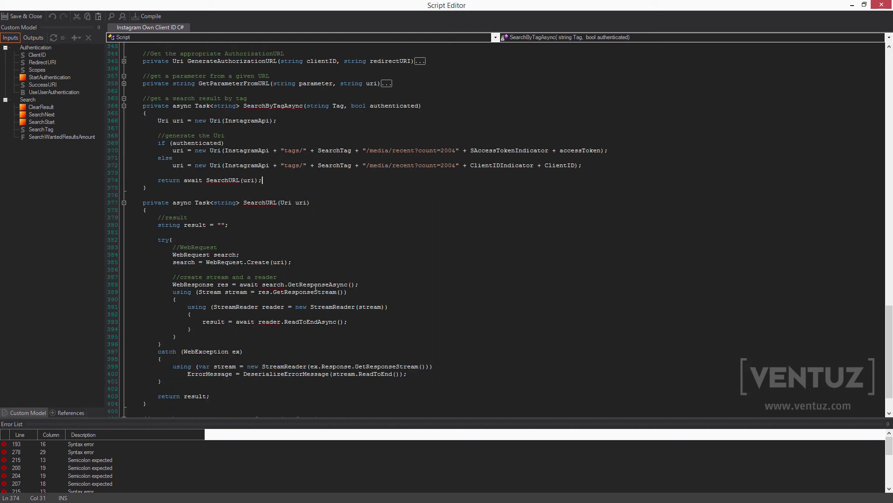
{"action": "left_click", "coordinate": [218, 225]}
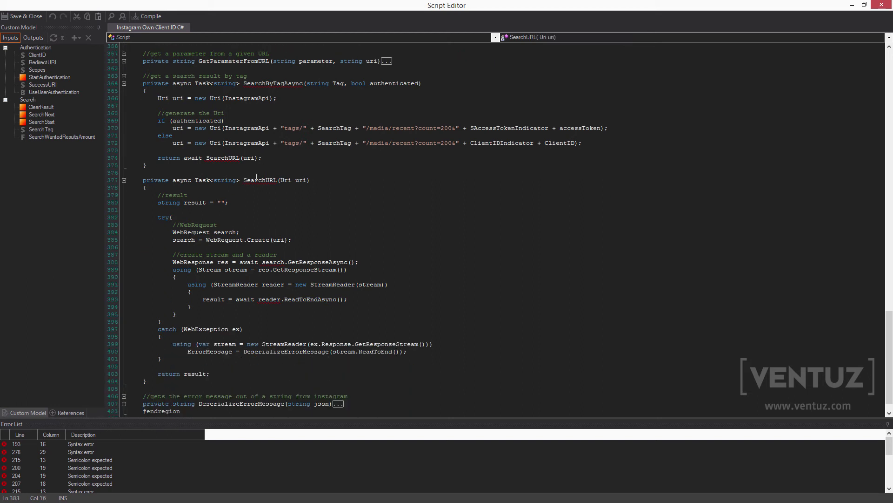
{"action": "left_click_drag", "start_coordinate": [244, 180], "coordinate": [310, 180]}
{"action": "left_click", "coordinate": [208, 209]}
{"action": "left_click_drag", "start_coordinate": [158, 232], "coordinate": [239, 232]}
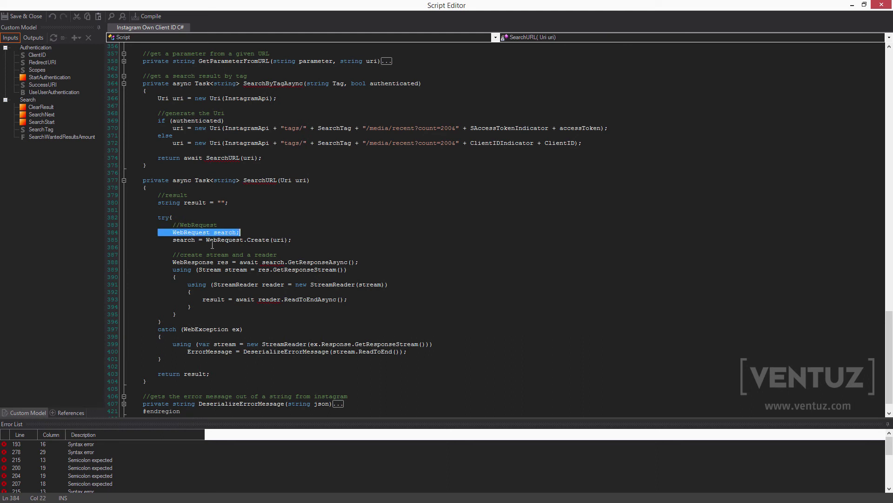
{"action": "left_click_drag", "start_coordinate": [173, 240], "coordinate": [310, 240]}
{"action": "left_click_drag", "start_coordinate": [176, 262], "coordinate": [352, 265]}
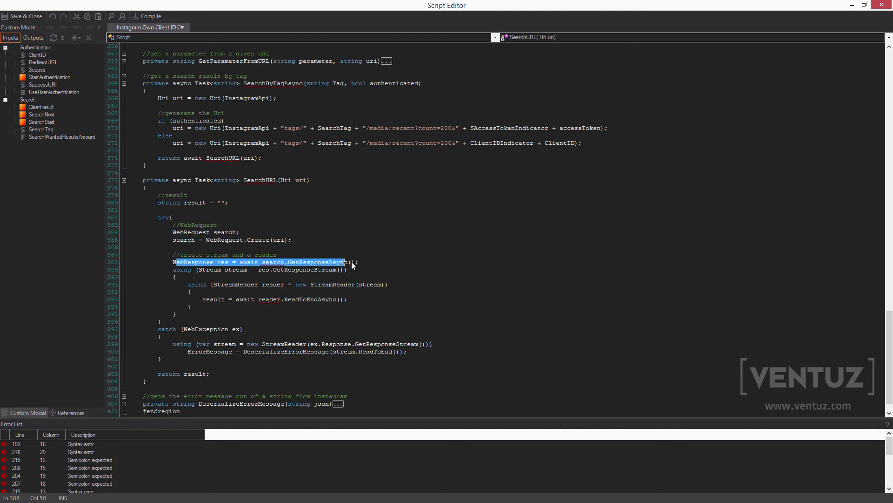
{"action": "left_click_drag", "start_coordinate": [200, 270], "coordinate": [192, 307]}
{"action": "left_click", "coordinate": [177, 314]}
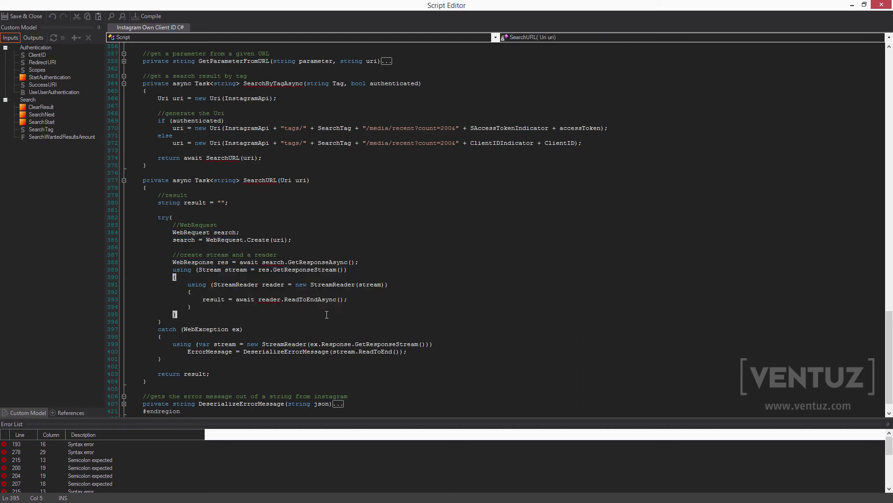
{"action": "scroll", "coordinate": [269, 318], "scroll_direction": "down", "scroll_amount": 1}
{"action": "left_click_drag", "start_coordinate": [210, 351], "coordinate": [153, 354]}
{"action": "scroll", "coordinate": [283, 340], "scroll_direction": "up", "scroll_amount": 6}
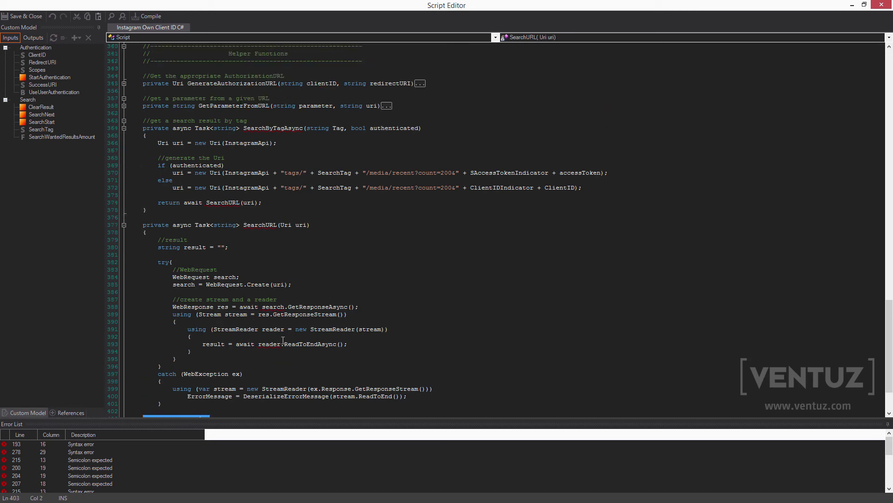
{"action": "scroll", "coordinate": [283, 340], "scroll_direction": "down", "scroll_amount": 6}
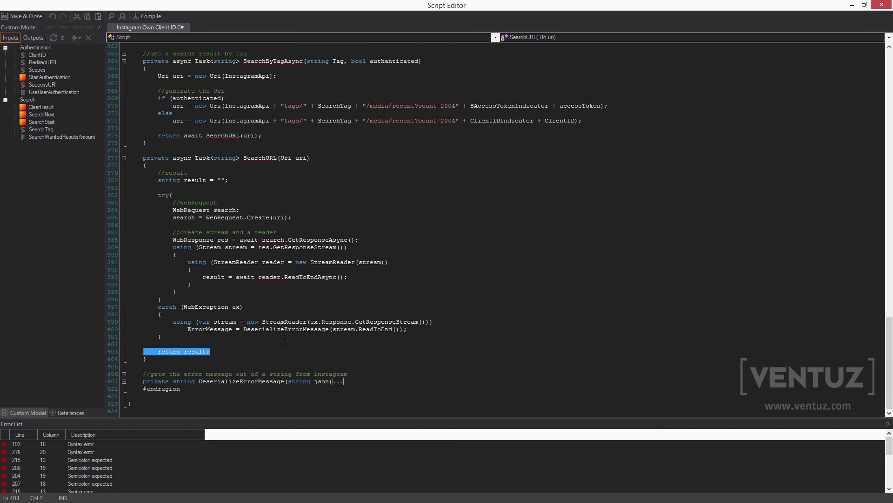
{"action": "scroll", "coordinate": [283, 340], "scroll_direction": "up", "scroll_amount": 15}
{"action": "scroll", "coordinate": [283, 340], "scroll_direction": "up", "scroll_amount": 17}
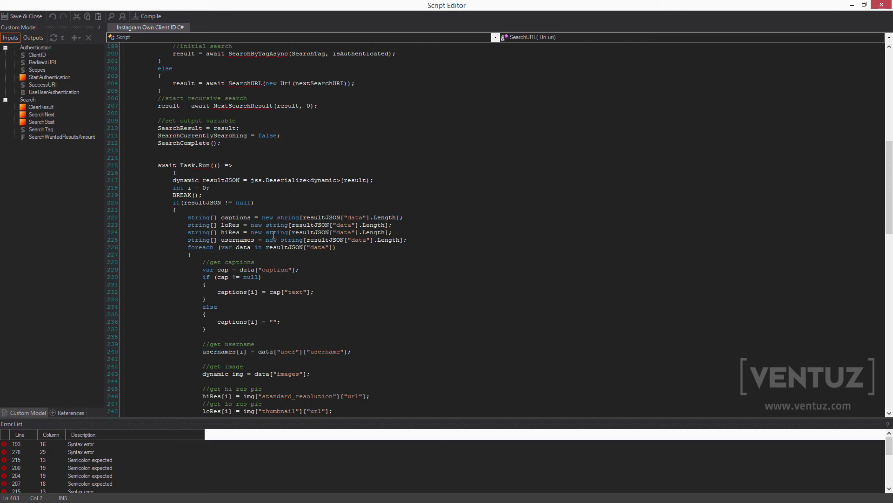
{"action": "scroll", "coordinate": [279, 195], "scroll_direction": "up", "scroll_amount": 3}
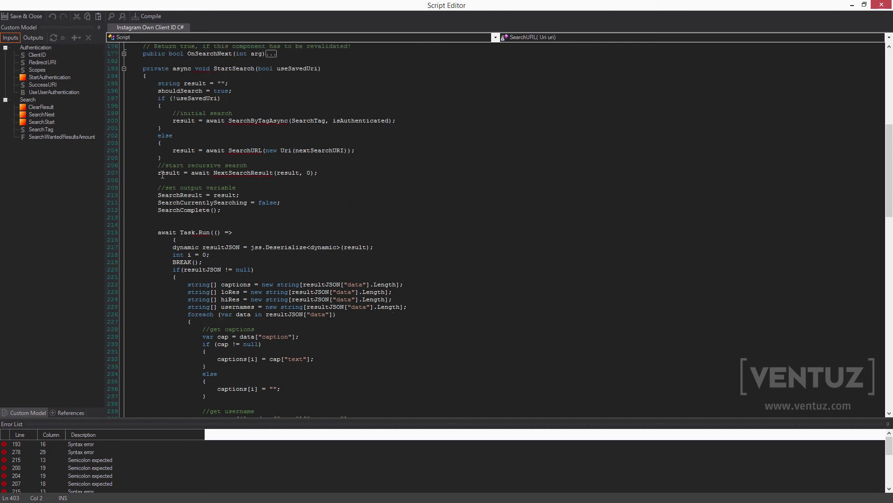
{"action": "left_click_drag", "start_coordinate": [159, 173], "coordinate": [335, 171]}
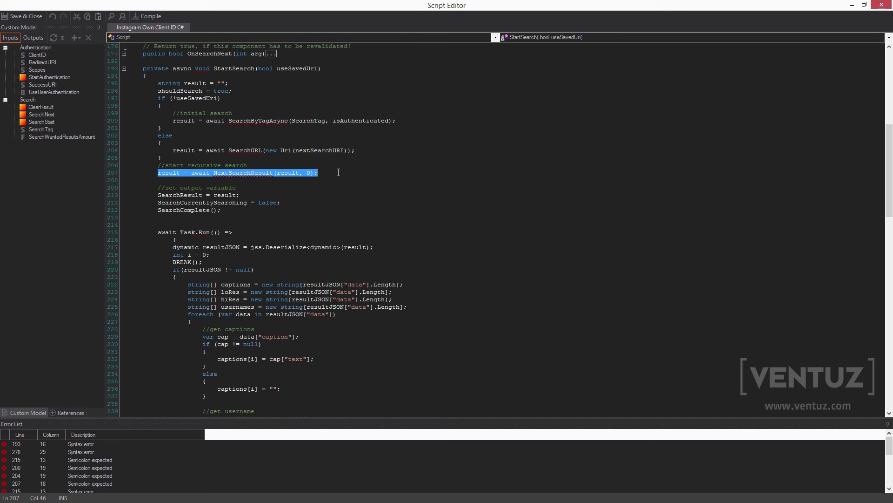
{"action": "left_click", "coordinate": [338, 173]}
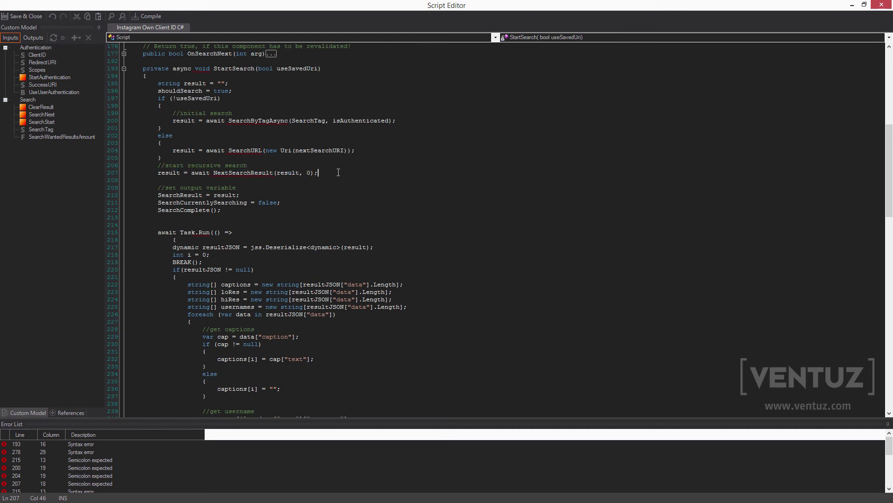
{"action": "scroll", "coordinate": [338, 172], "scroll_direction": "down", "scroll_amount": 3}
{"action": "double_click", "coordinate": [161, 126]}
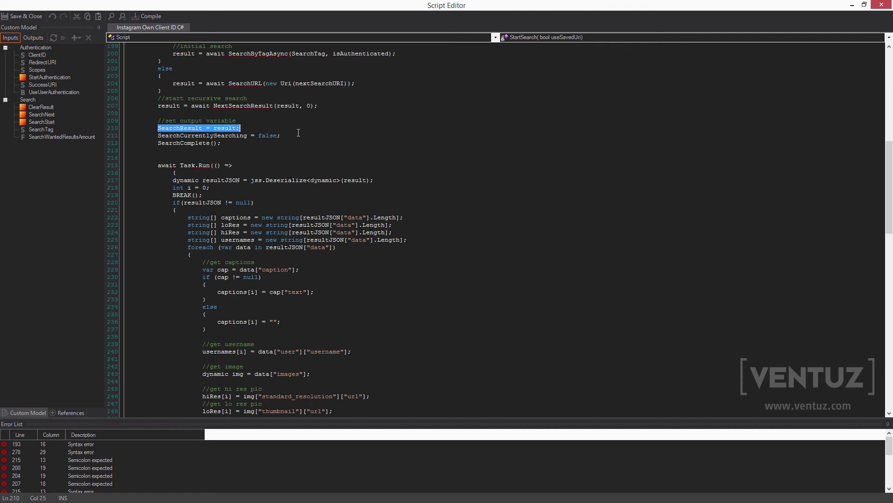
{"action": "left_click_drag", "start_coordinate": [281, 135], "coordinate": [162, 136]}
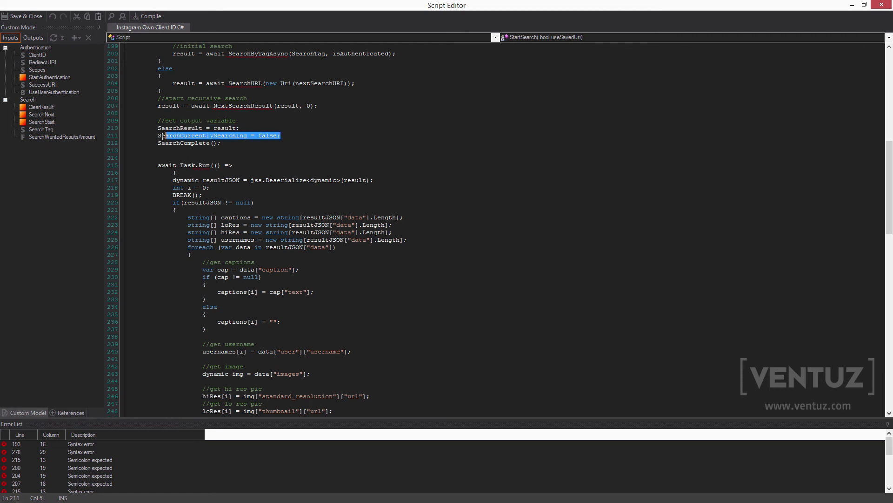
{"action": "left_click_drag", "start_coordinate": [234, 144], "coordinate": [159, 144]}
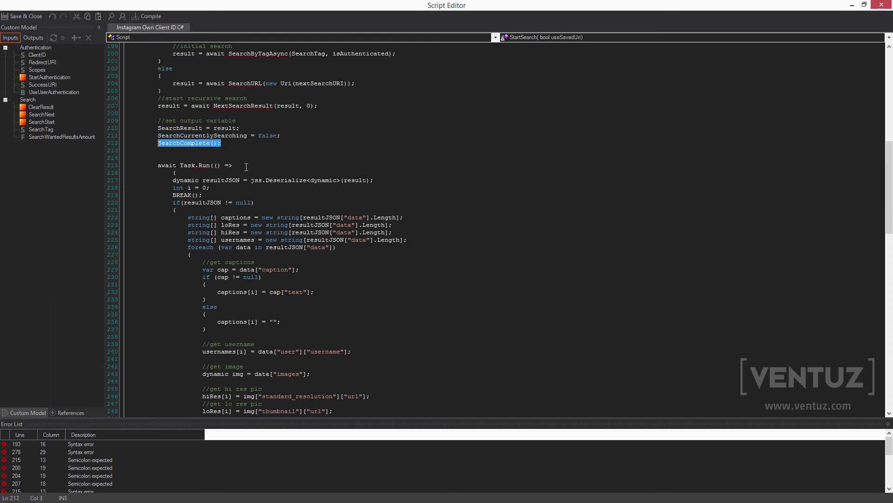
{"action": "scroll", "coordinate": [246, 167], "scroll_direction": "down", "scroll_amount": 1}
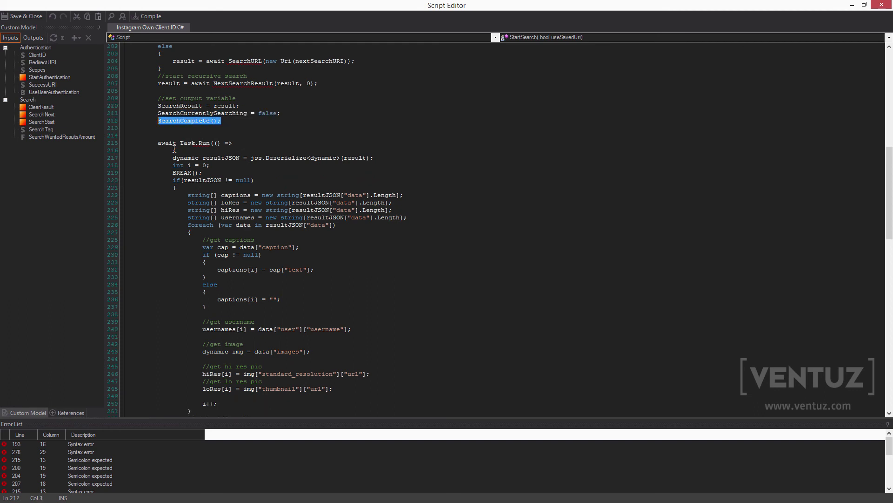
{"action": "left_click_drag", "start_coordinate": [189, 194], "coordinate": [414, 217]}
{"action": "left_click", "coordinate": [416, 217]}
{"action": "scroll", "coordinate": [416, 218], "scroll_direction": "down", "scroll_amount": 3}
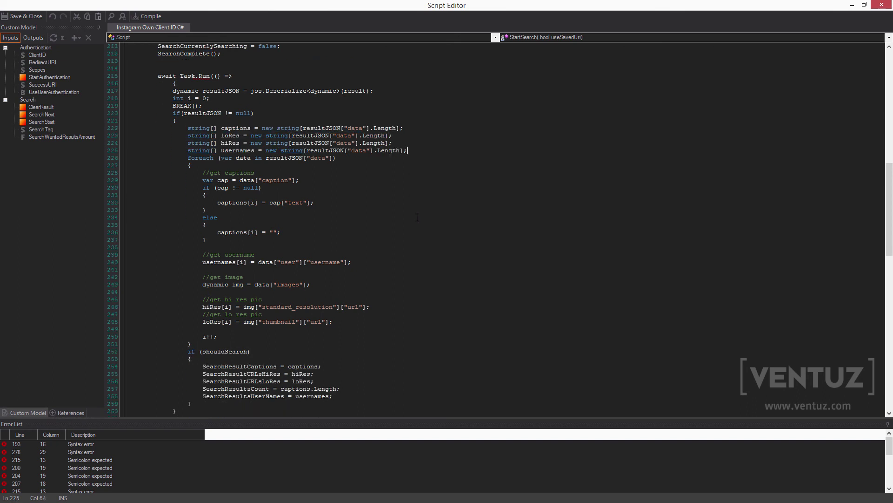
{"action": "left_click_drag", "start_coordinate": [189, 159], "coordinate": [281, 388]}
{"action": "left_click", "coordinate": [279, 381]}
{"action": "scroll", "coordinate": [306, 318], "scroll_direction": "up", "scroll_amount": 13}
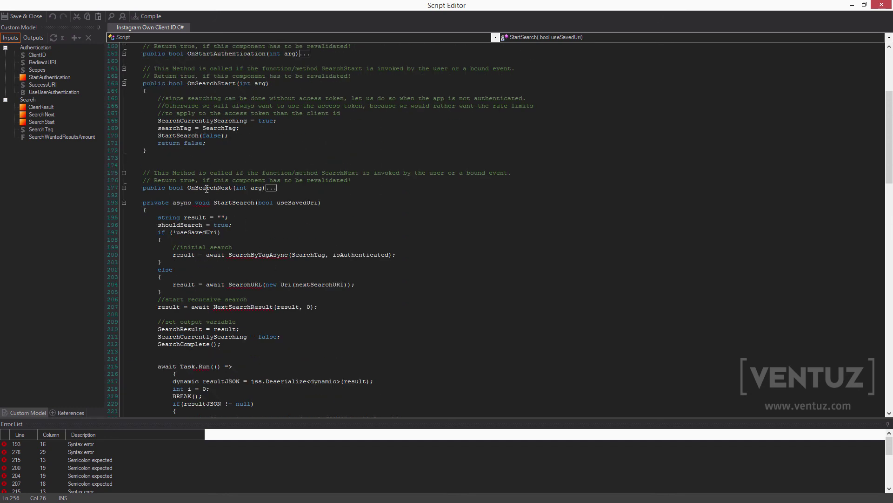
Place the cursor inside the OnSearchNext method of the script
{"action": "left_click", "coordinate": [207, 188]}
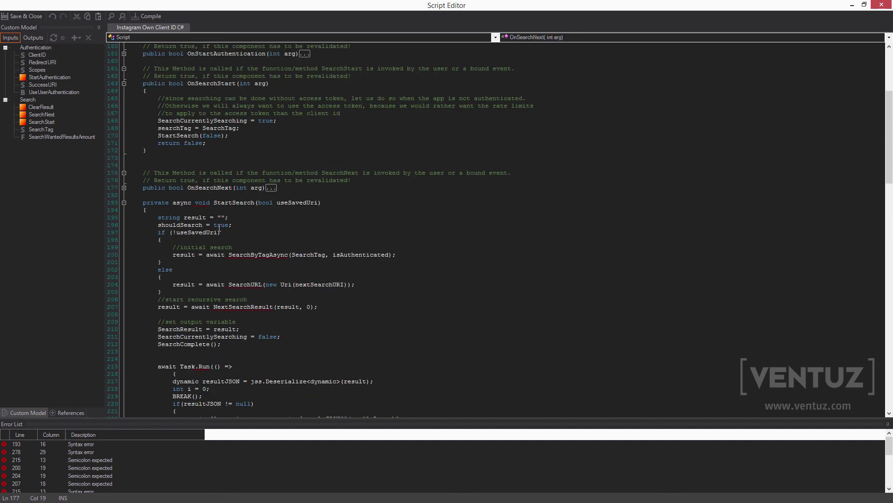